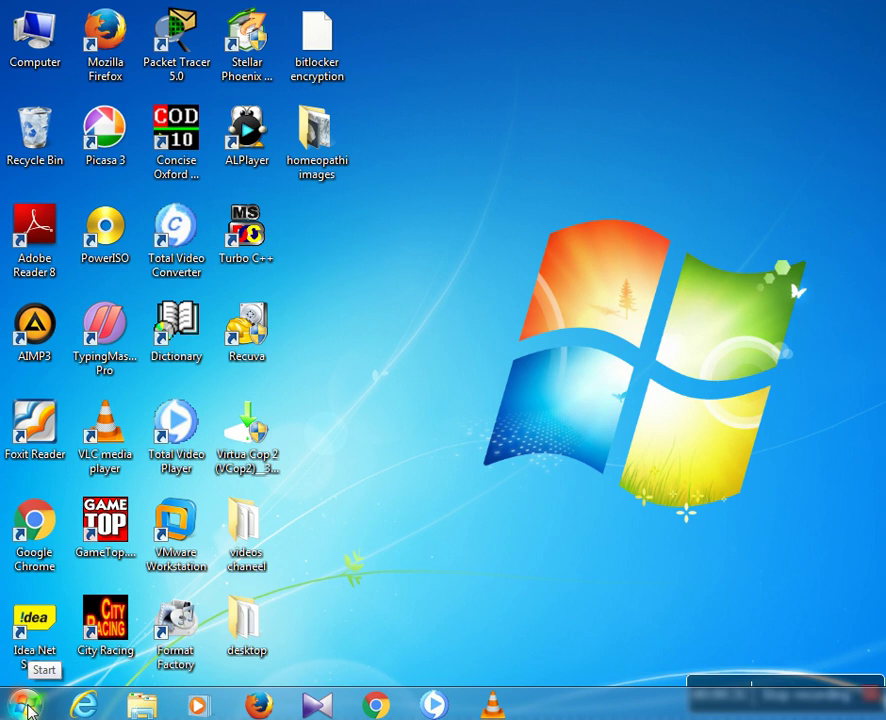
Step: Open the BitLocker Drive Encryption page from All Control Panel Items in the Control Panel
left_click(26, 706)
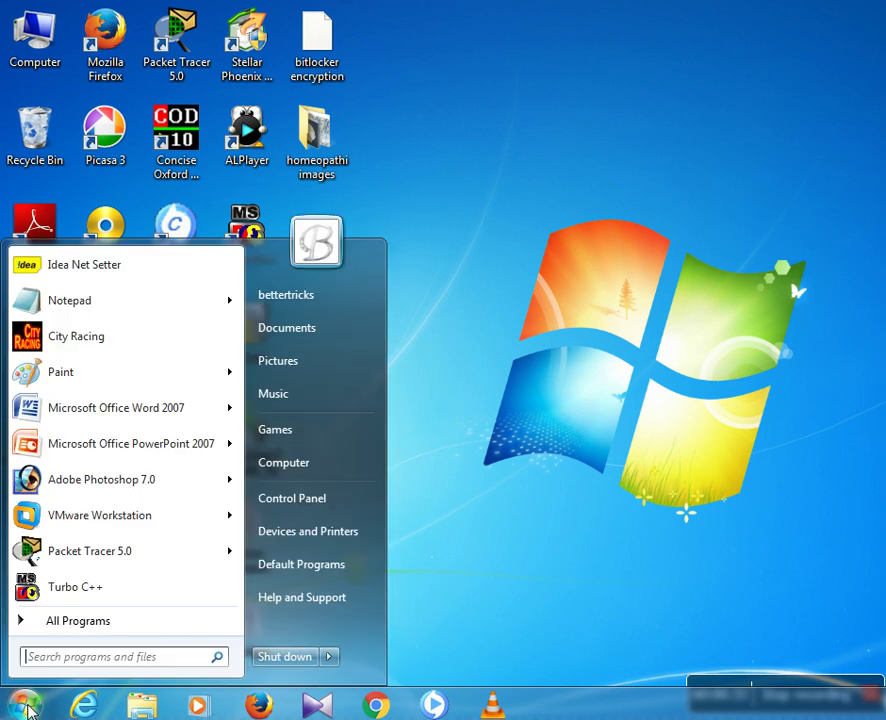
left_click(287, 503)
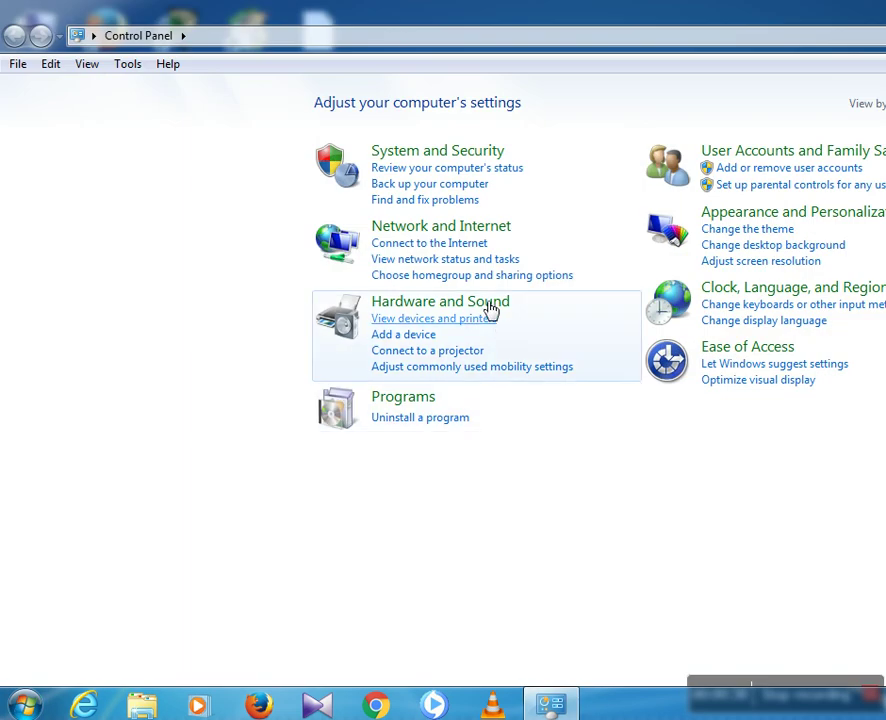
left_click(182, 37)
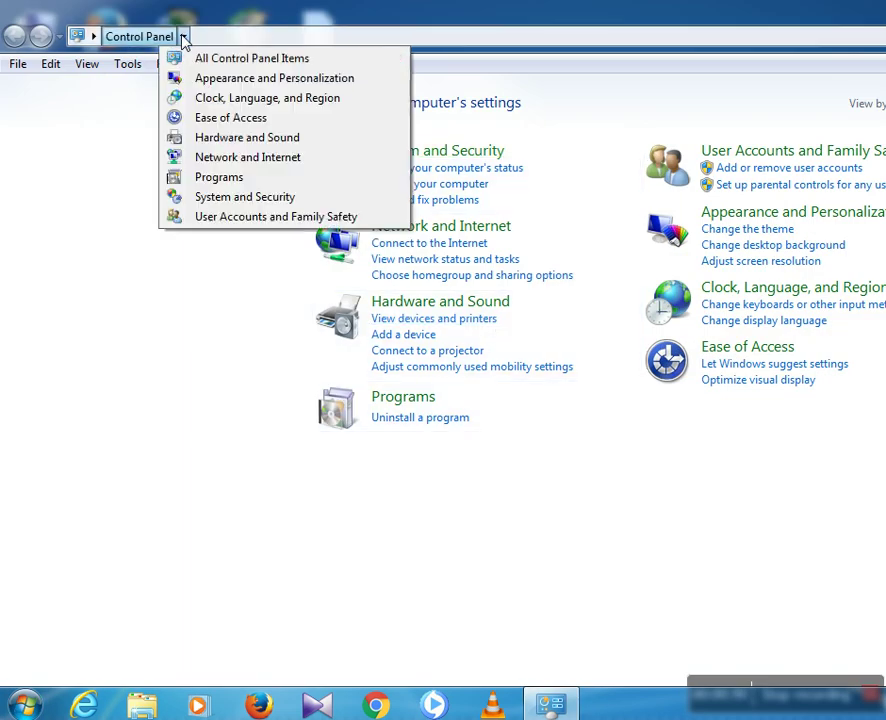
left_click(207, 64)
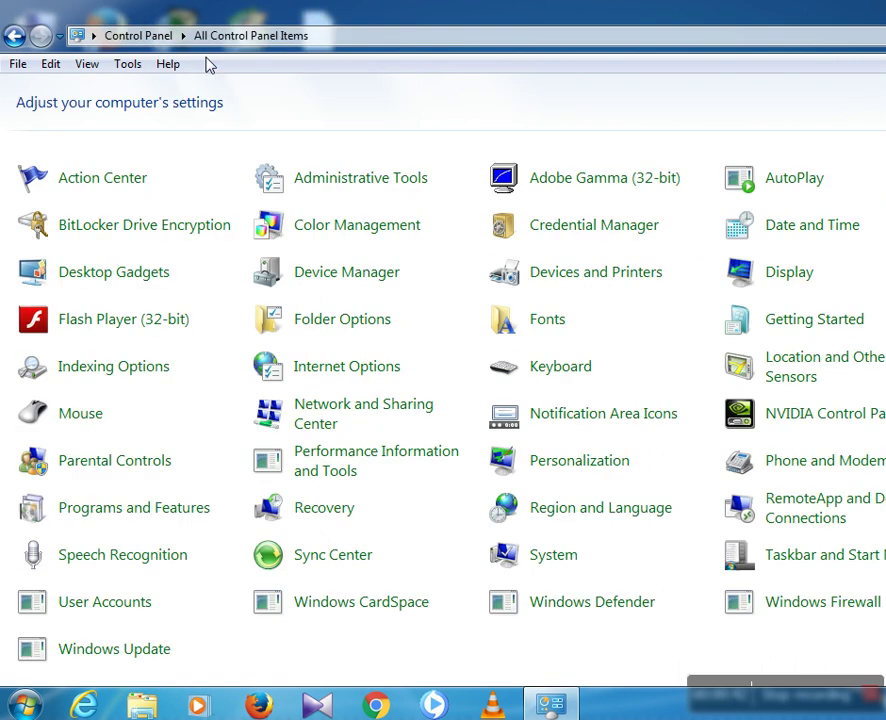
left_click(108, 233)
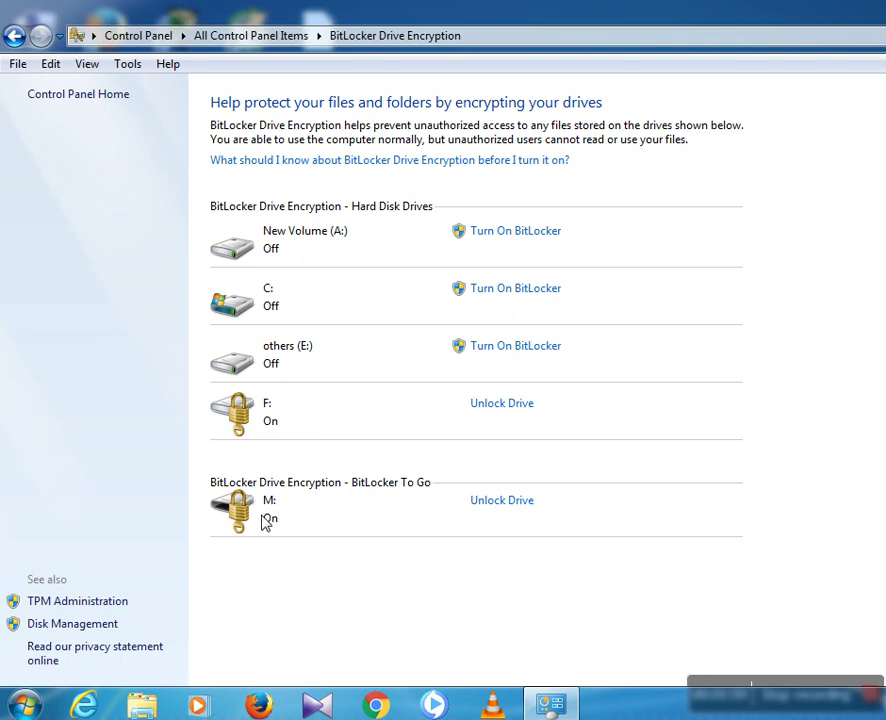
Step: Unlock the BitLocker-protected drive M: by entering its drive password
left_click(491, 502)
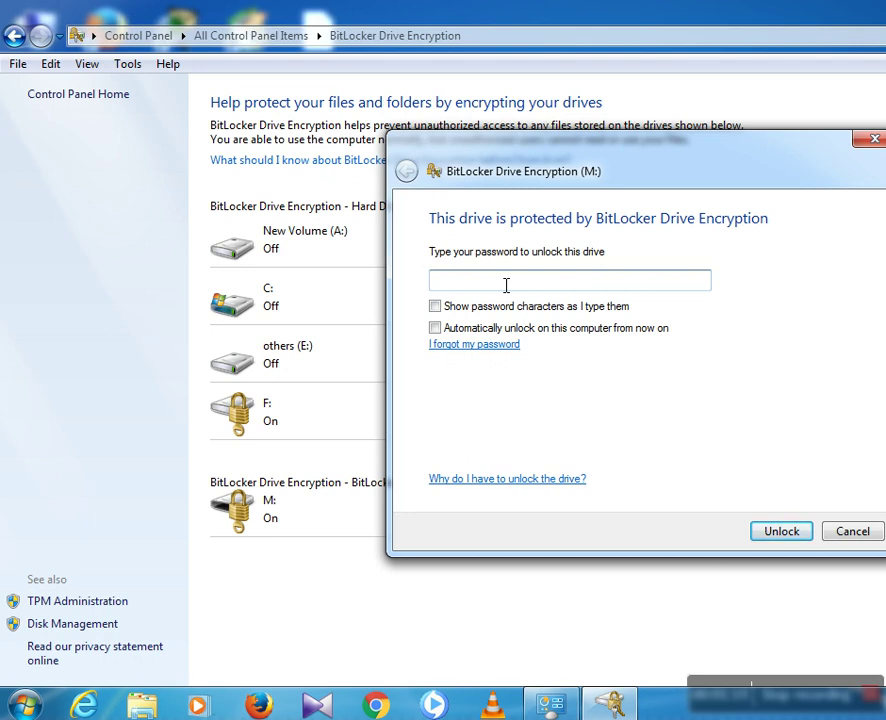
type("aaaaaaa")
left_click(765, 537)
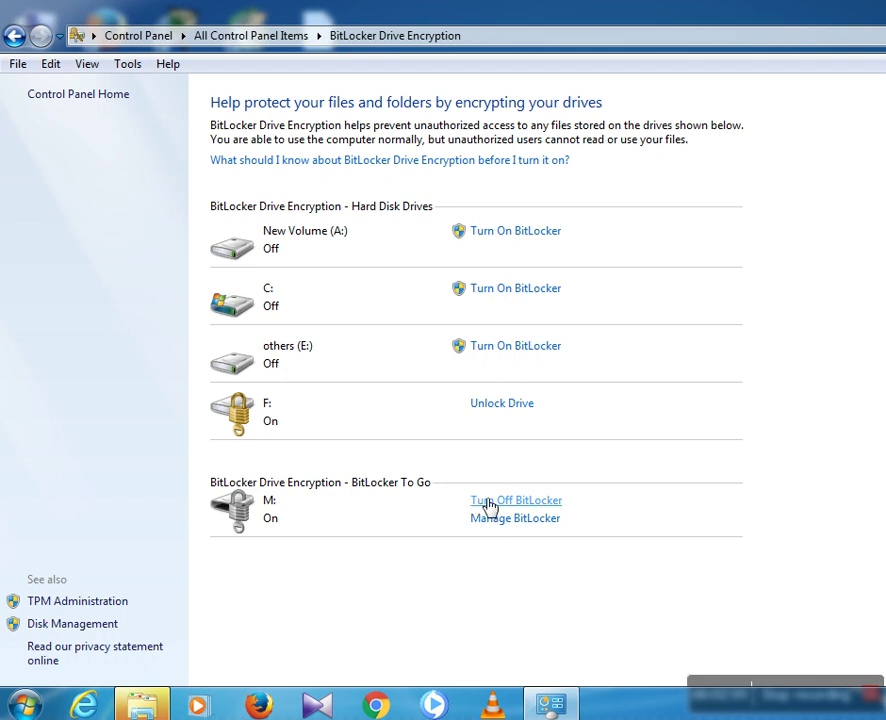
Step: Turn off BitLocker for drive M:, start decrypting it, and move the progress dialog clear of the drive list
left_click(515, 502)
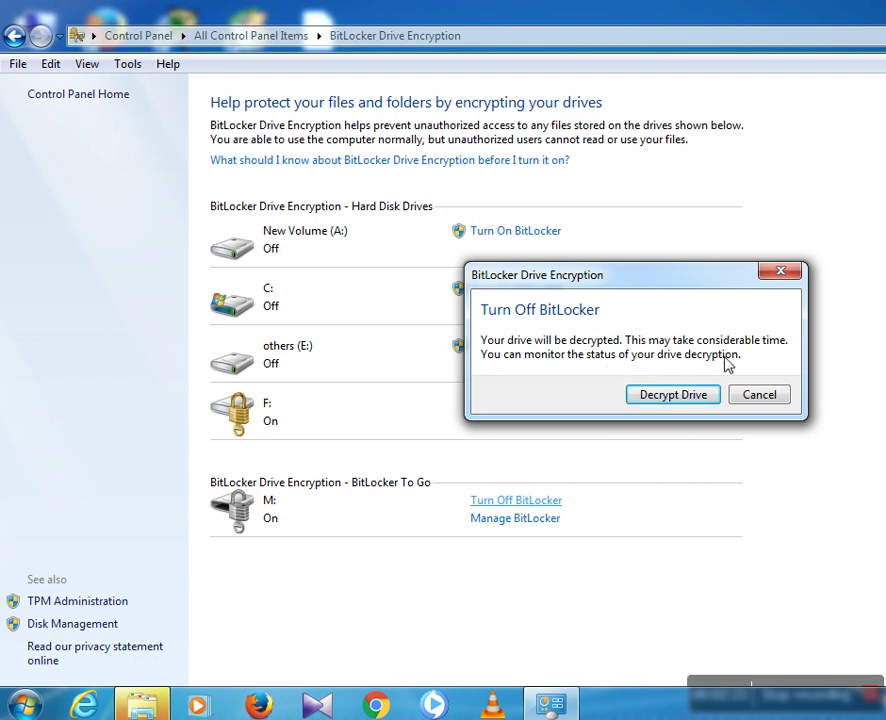
left_click(670, 397)
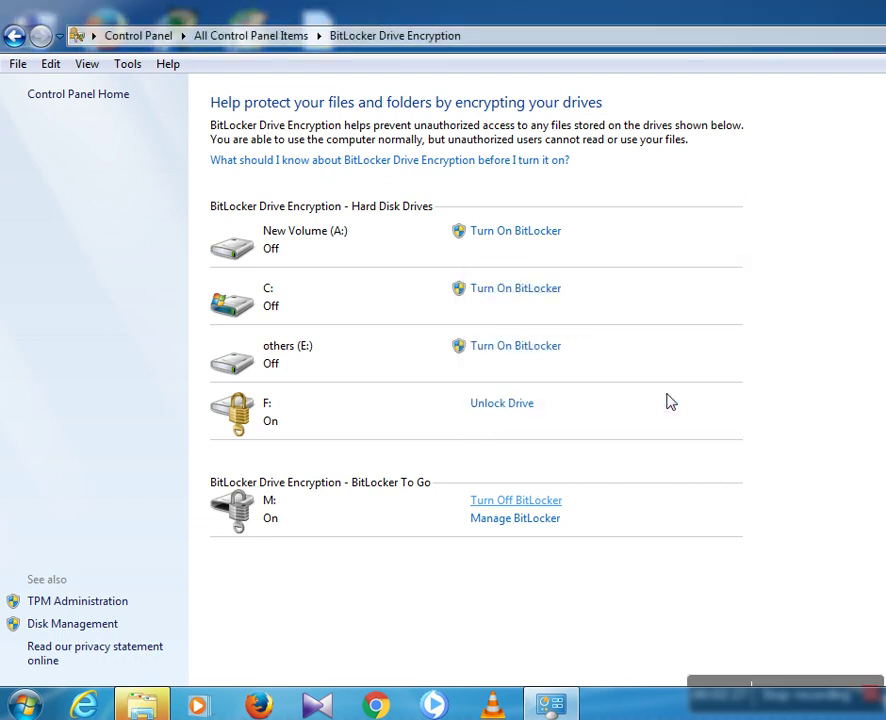
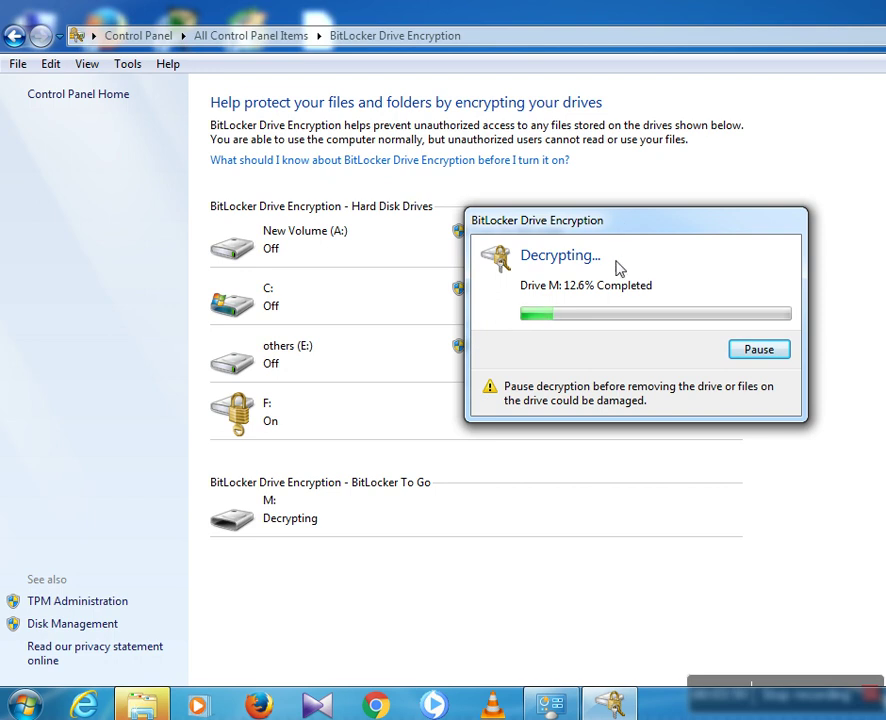
left_click_drag(619, 224, 419, 205)
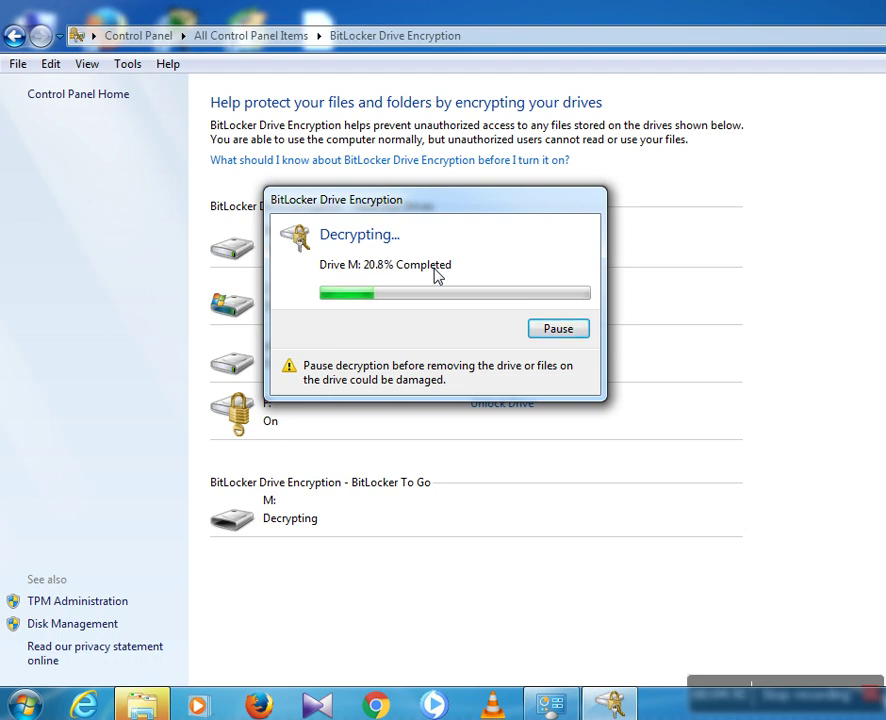
left_click_drag(422, 205, 625, 459)
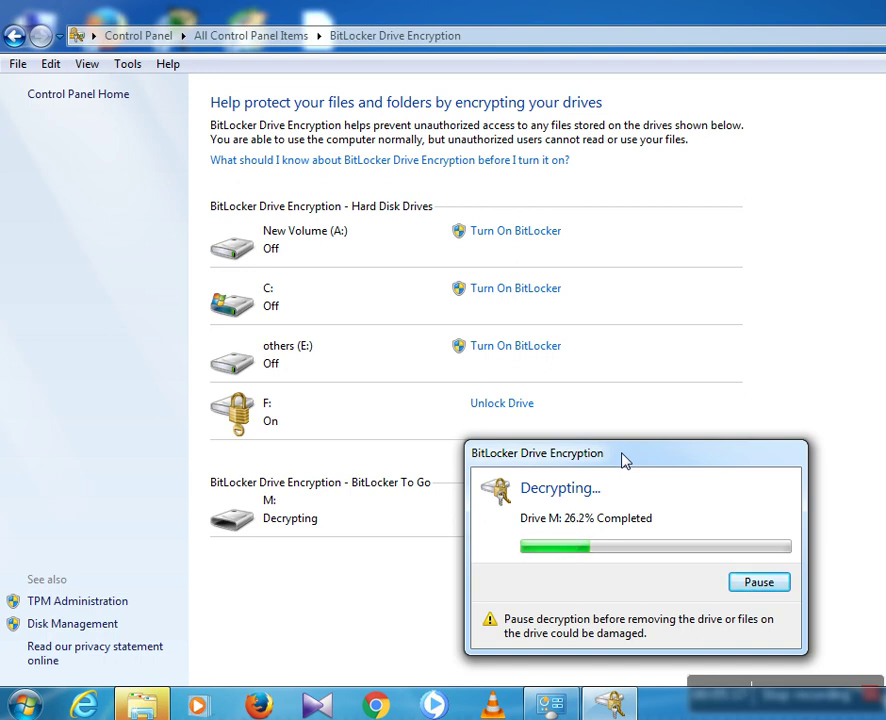
Step: Open a blank Notepad document and shorten its window to end above the decryption progress dialog
left_click(27, 705)
left_click(72, 302)
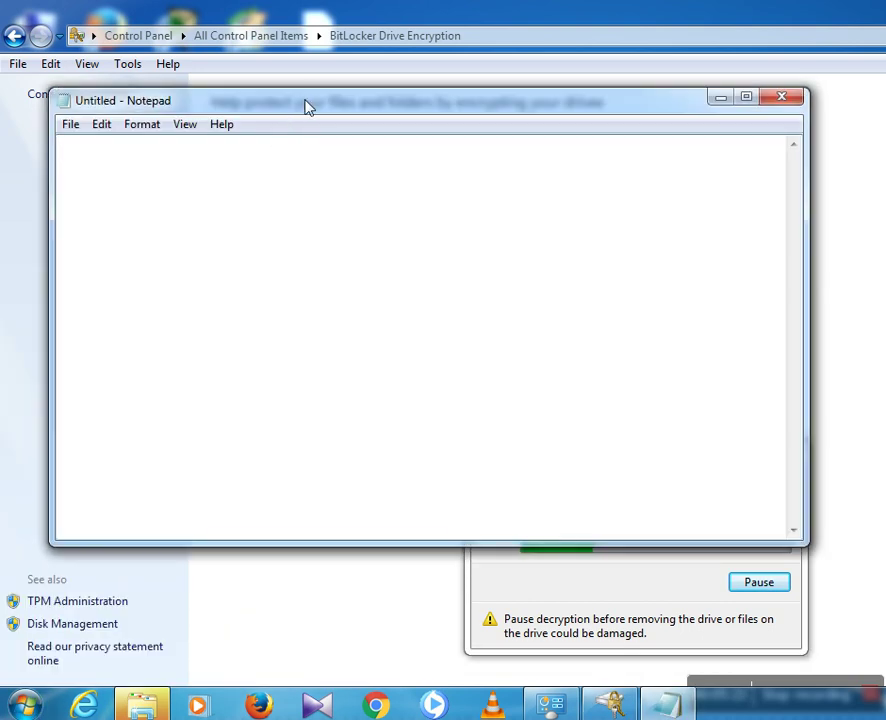
left_click_drag(513, 555, 498, 435)
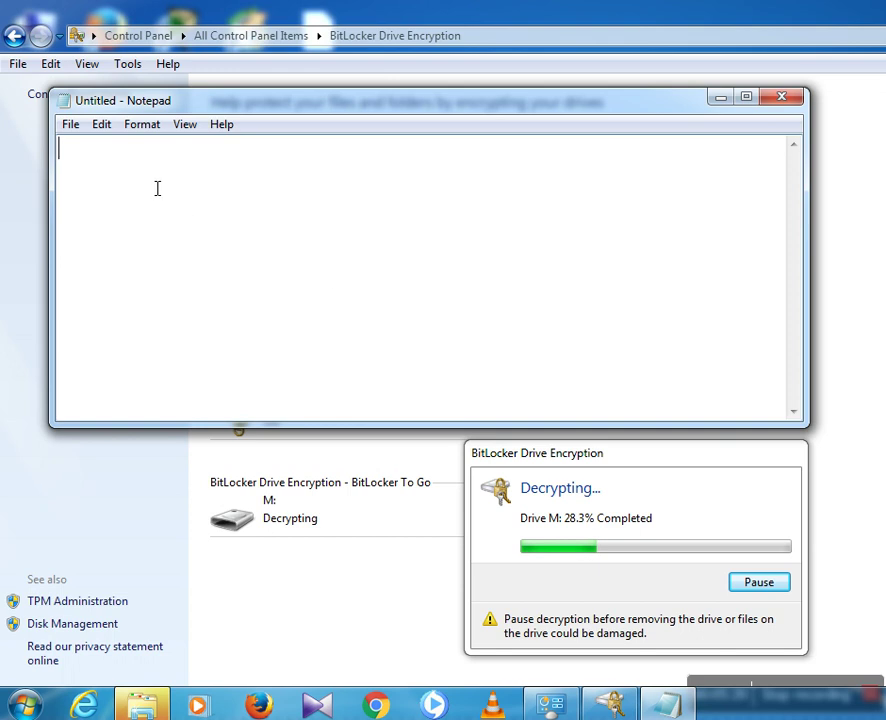
Step: Write "steps:-- start menu-->control panel-->all control panel items" in the blank document
type("steps:--")
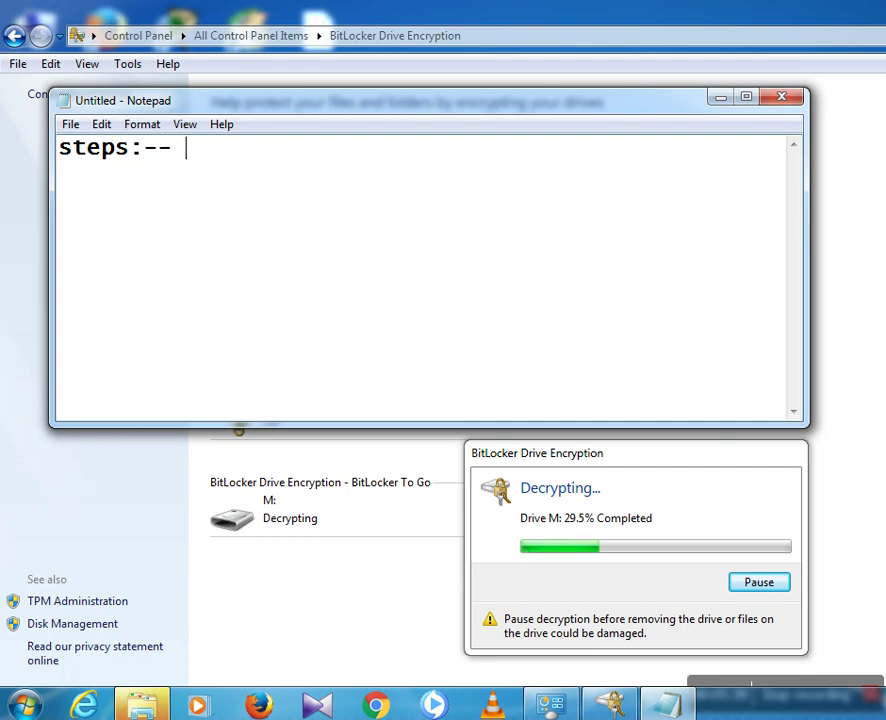
type(" start")
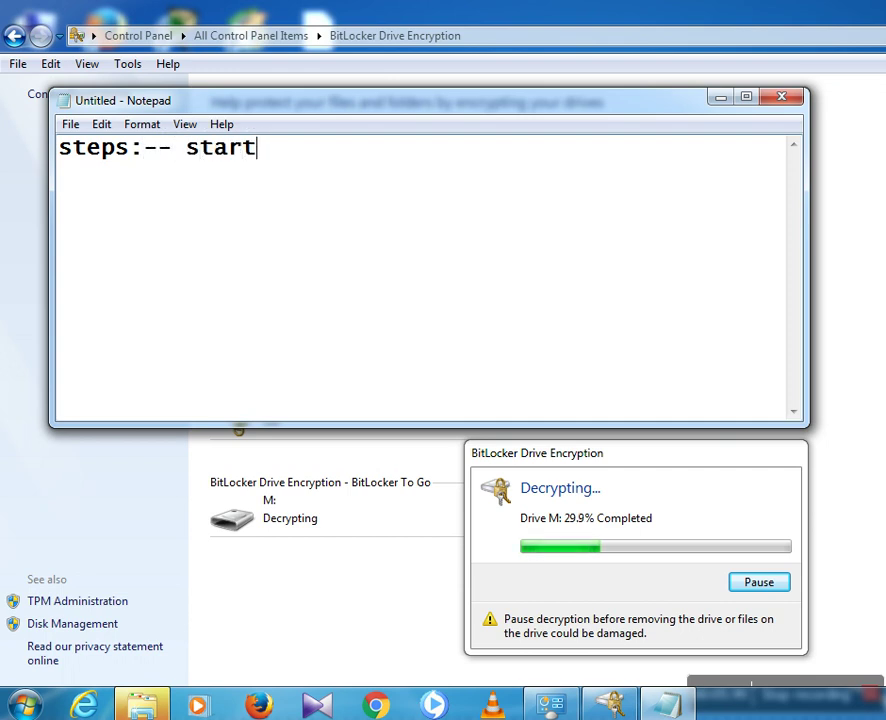
type(" menu")
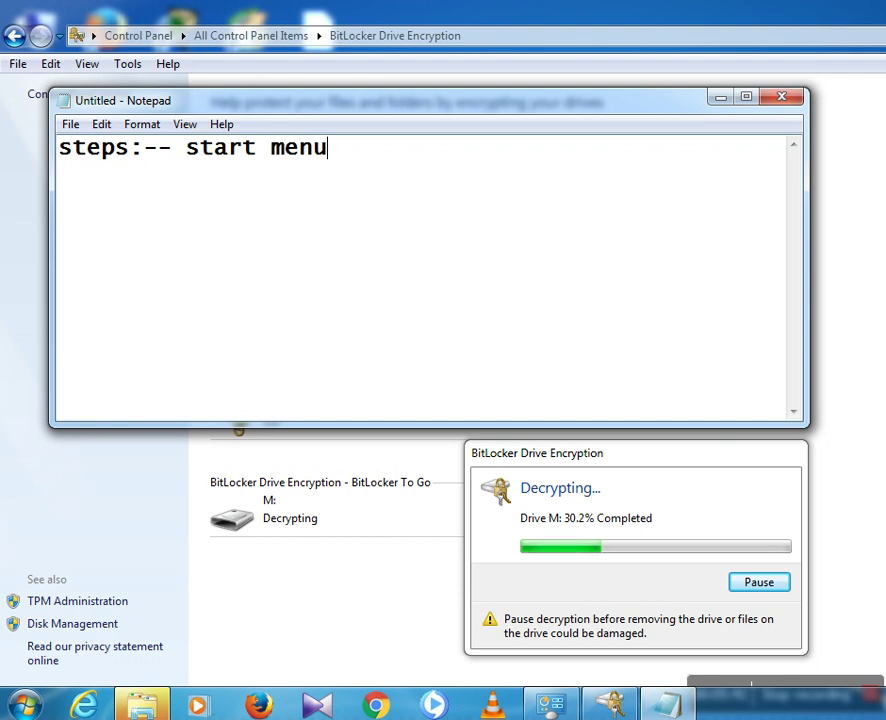
type("-->control panel-->")
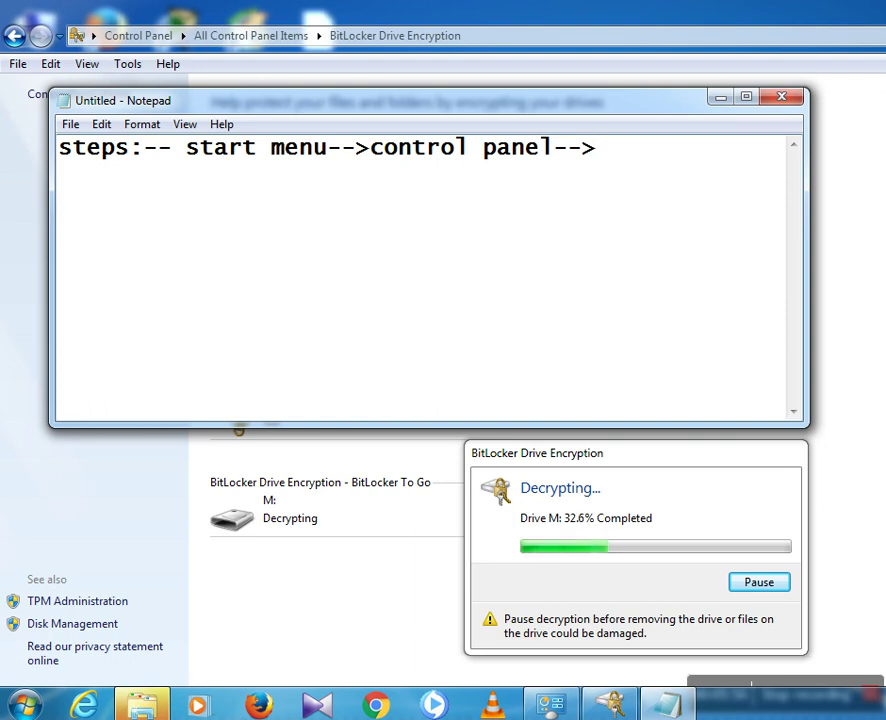
type("all")
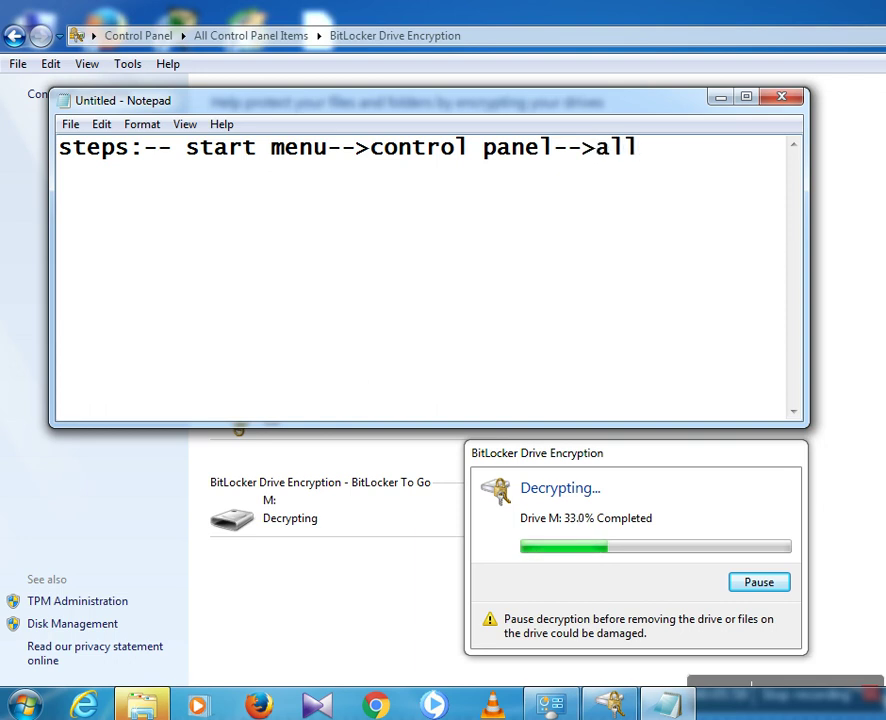
type(" control")
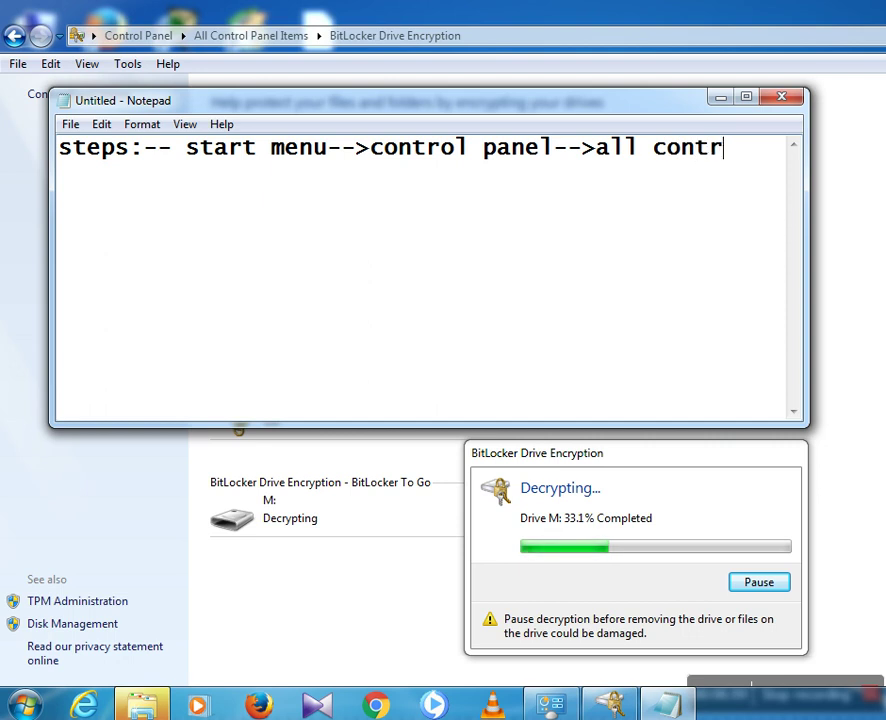
type(" panel ")
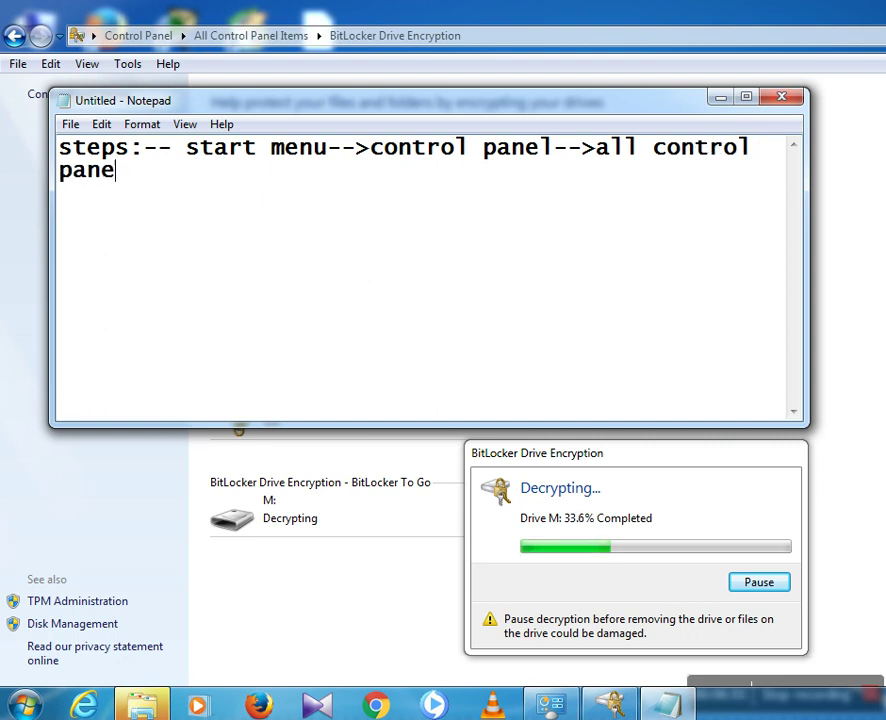
type("items")
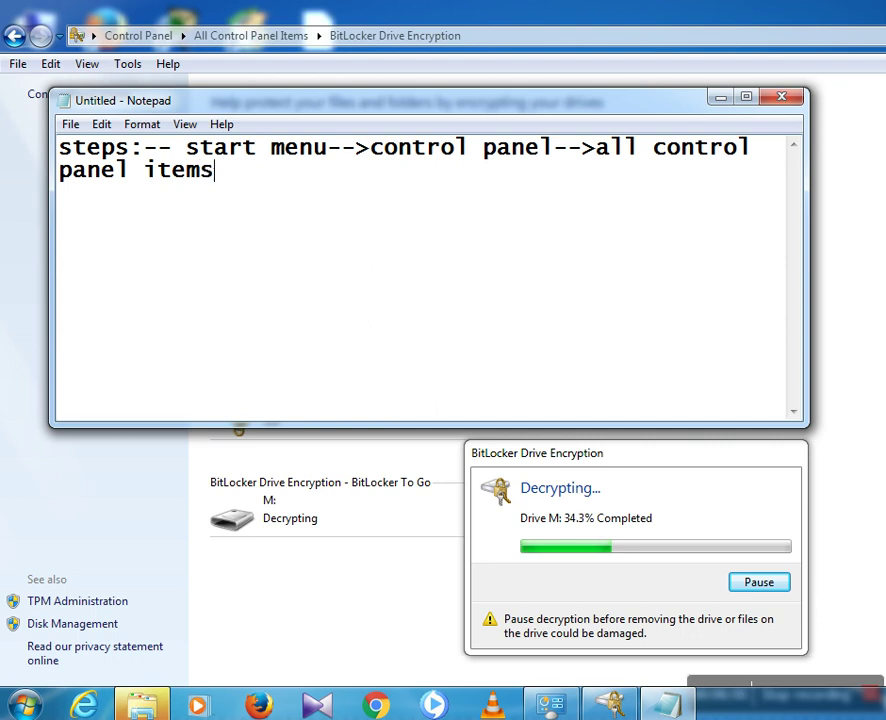
Step: Complete the written path with "-->bitlocker drive encryption ." and briefly highlight the whole text
type("-->")
type("bit")
type("l")
key("BackSpace")
type("tlo")
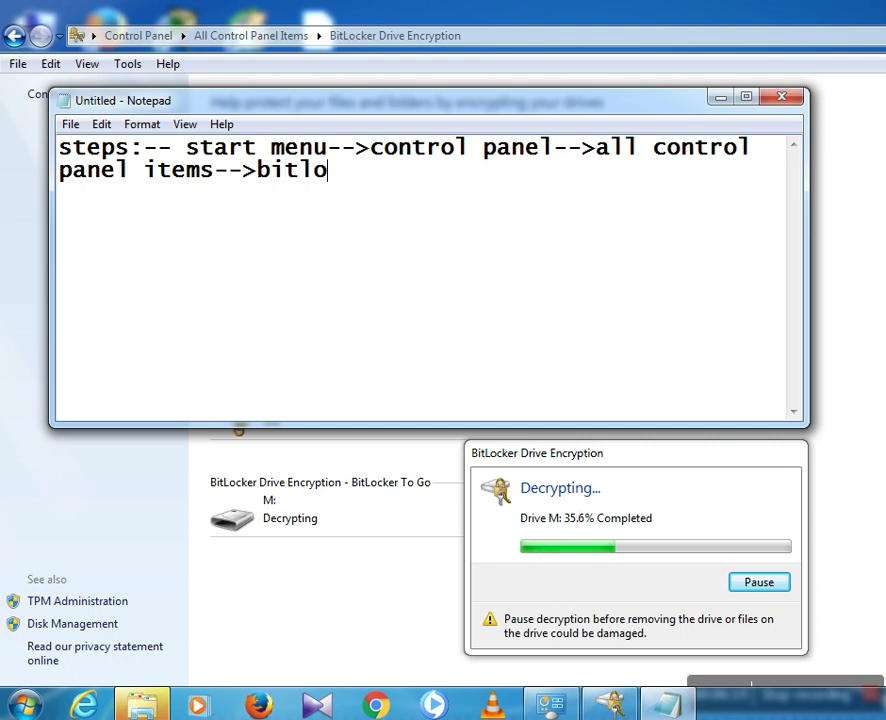
type("cker")
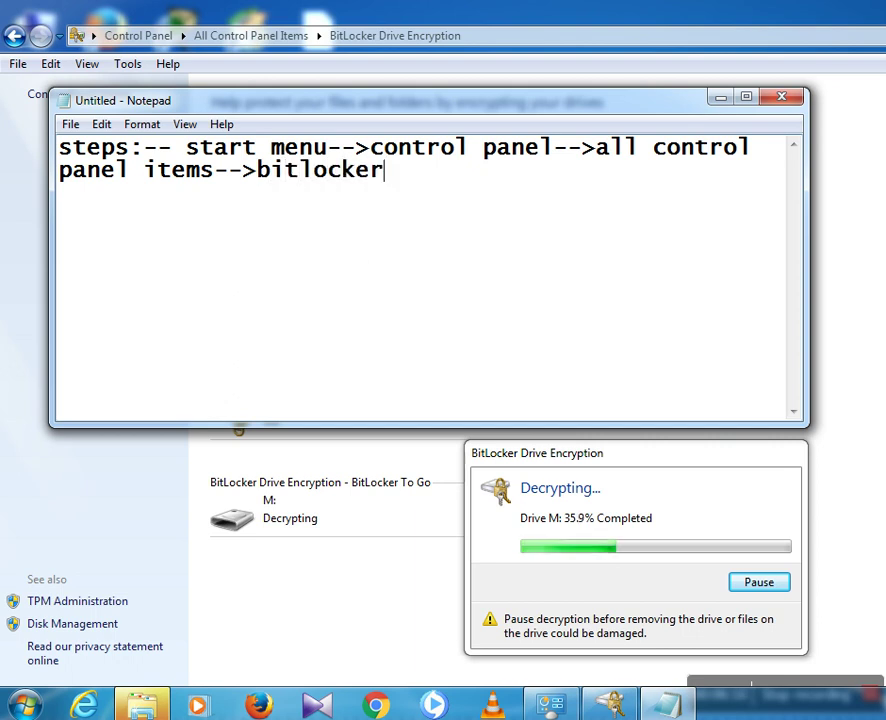
type(" driv")
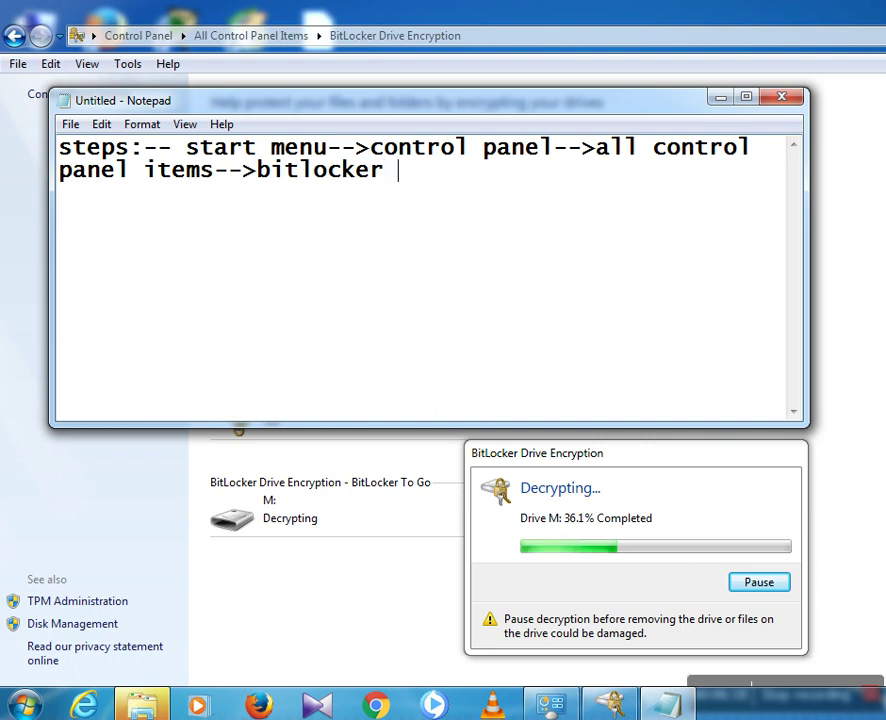
type("e ")
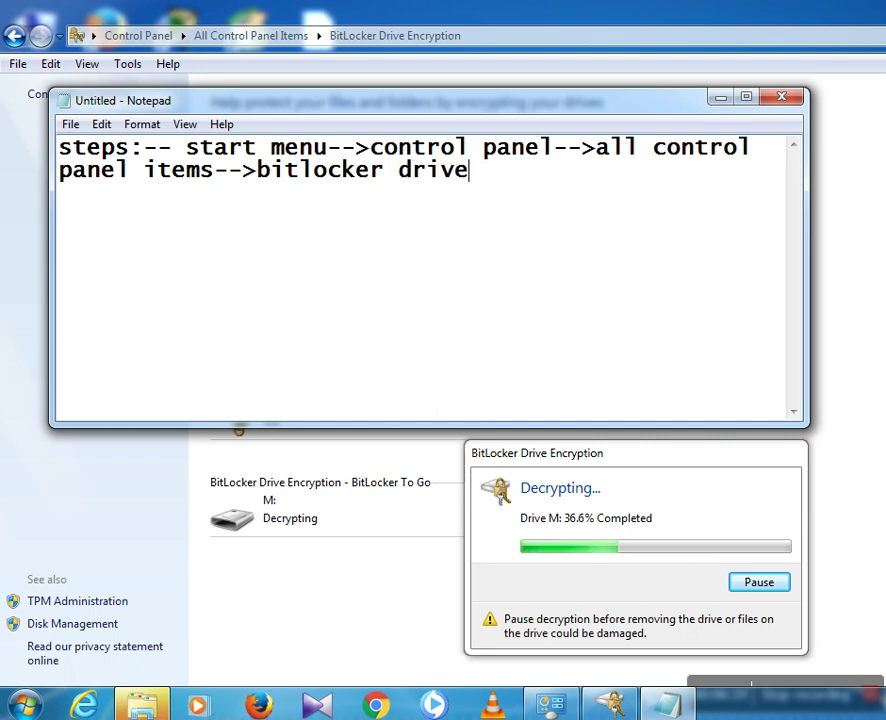
type("encry")
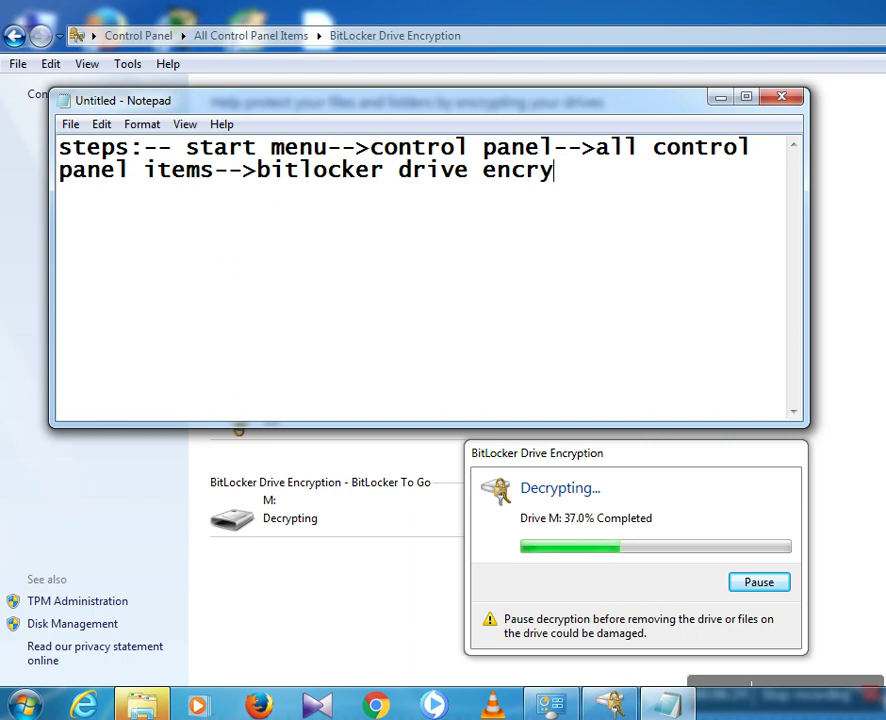
type("ption")
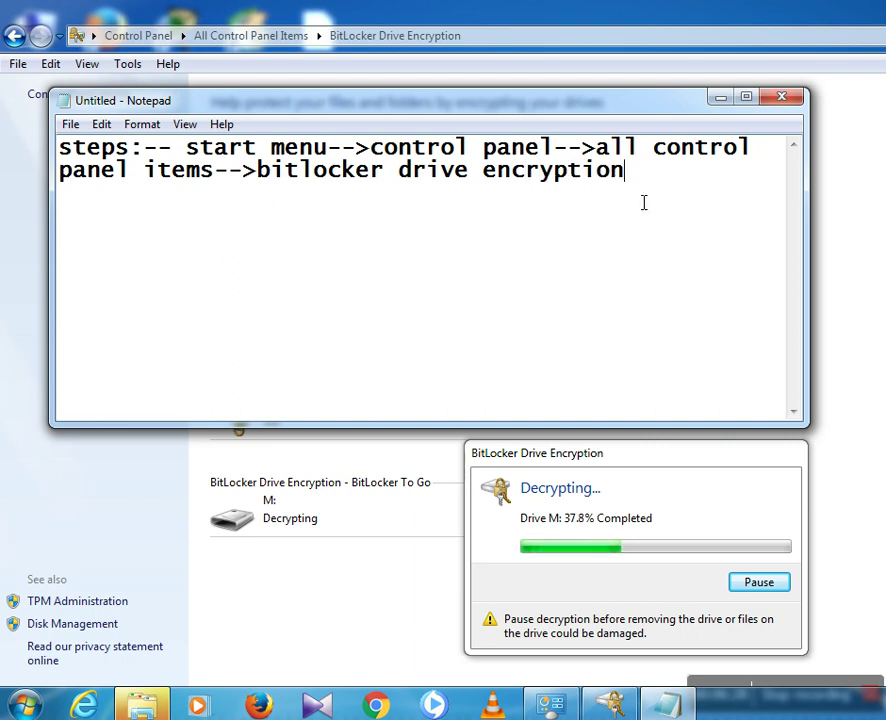
type(" .")
left_click_drag(62, 150, 659, 186)
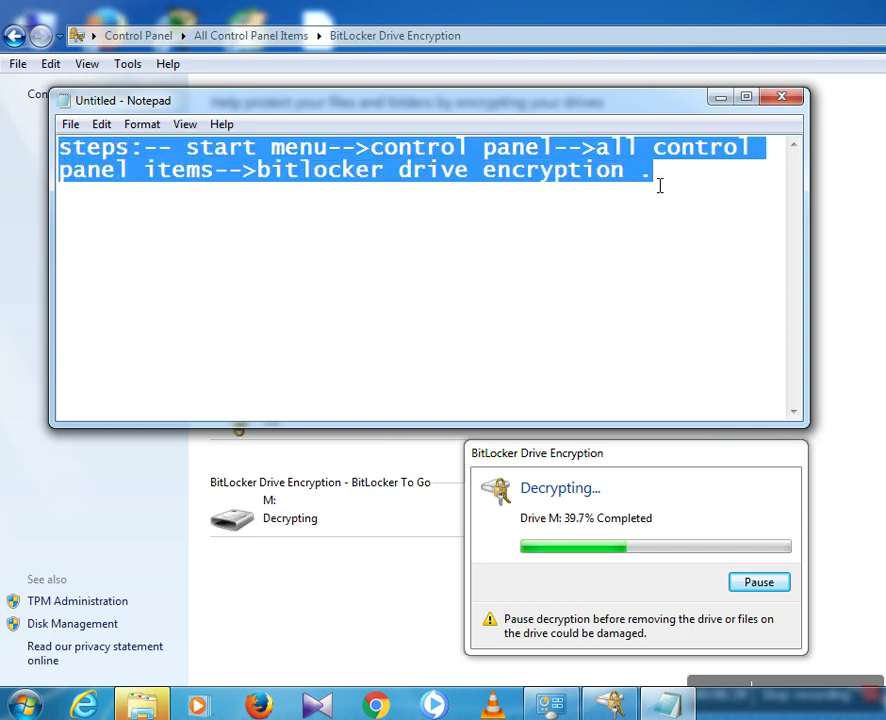
left_click(607, 239)
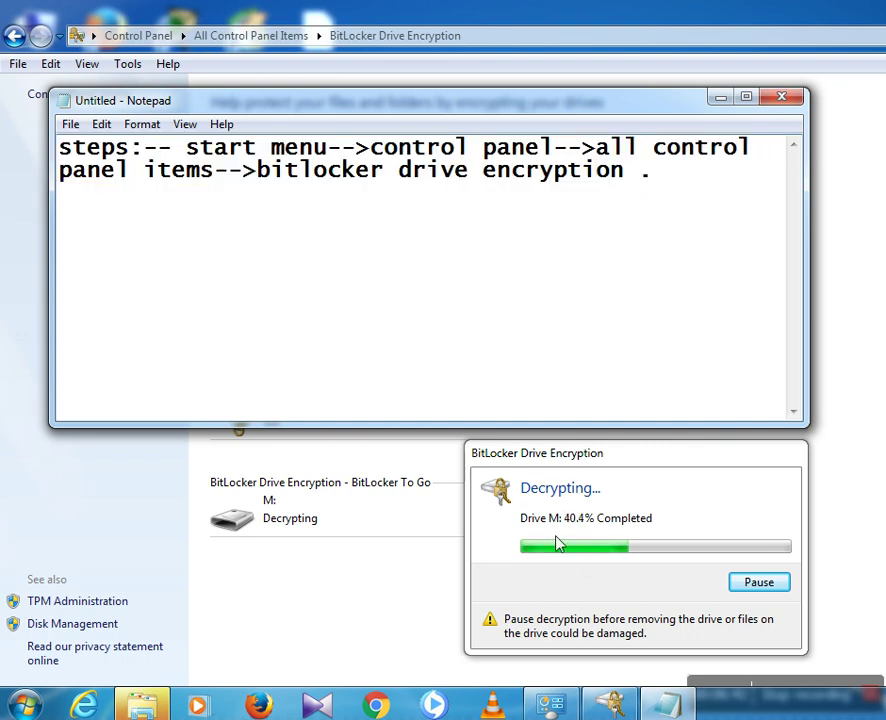